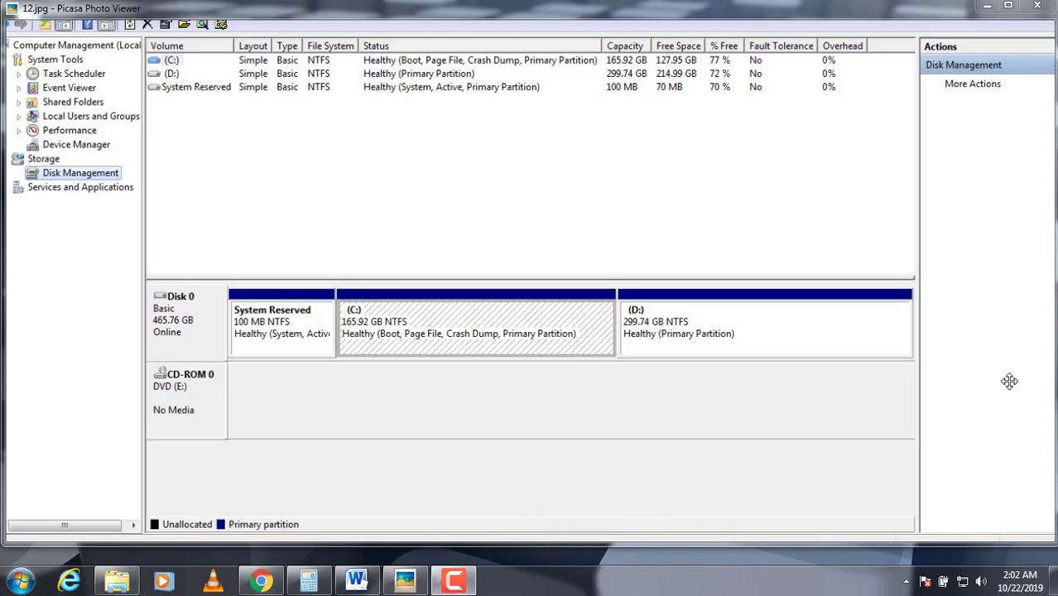
# Close the 12.jpg picture and view the DP image from the desktop.
pyautogui.click(1036, 8)
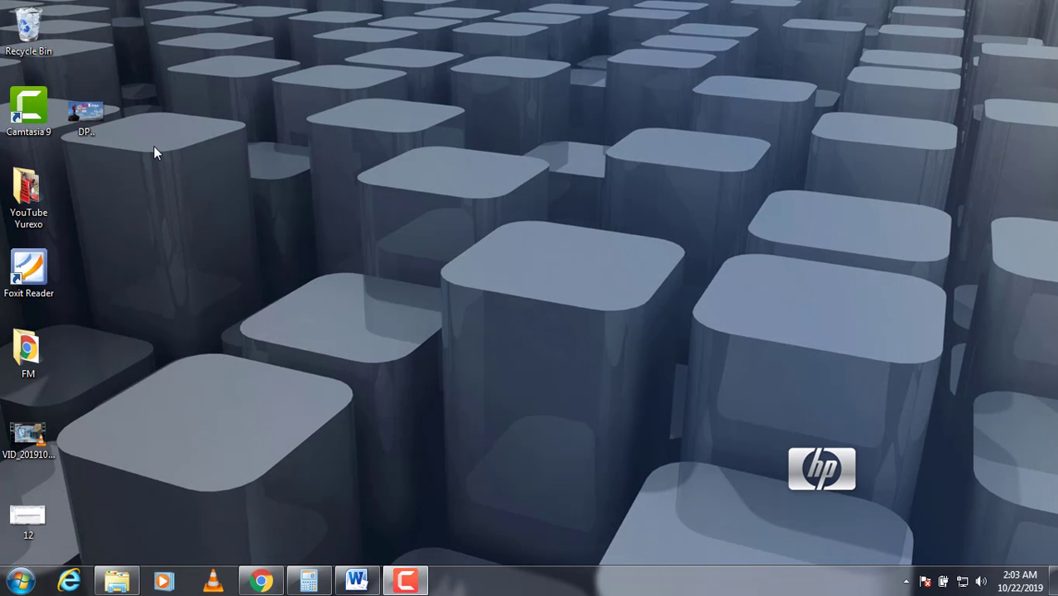
pyautogui.doubleClick(86, 113)
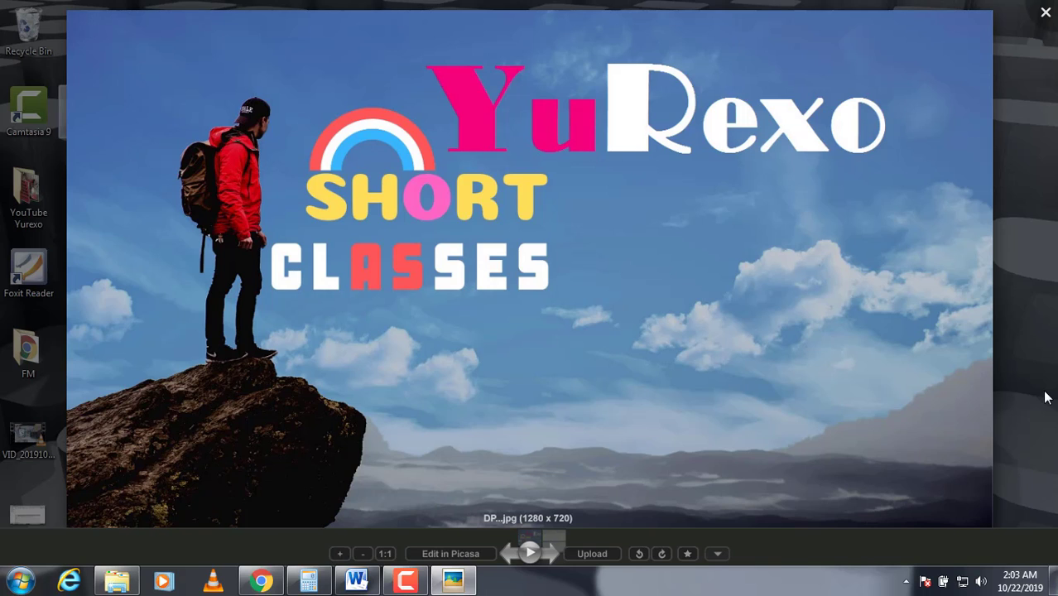
pyautogui.press('Escape')
# Check the capacity and free space of Local Disk (D:) in the Computer window, and close the window.
pyautogui.click(20, 581)
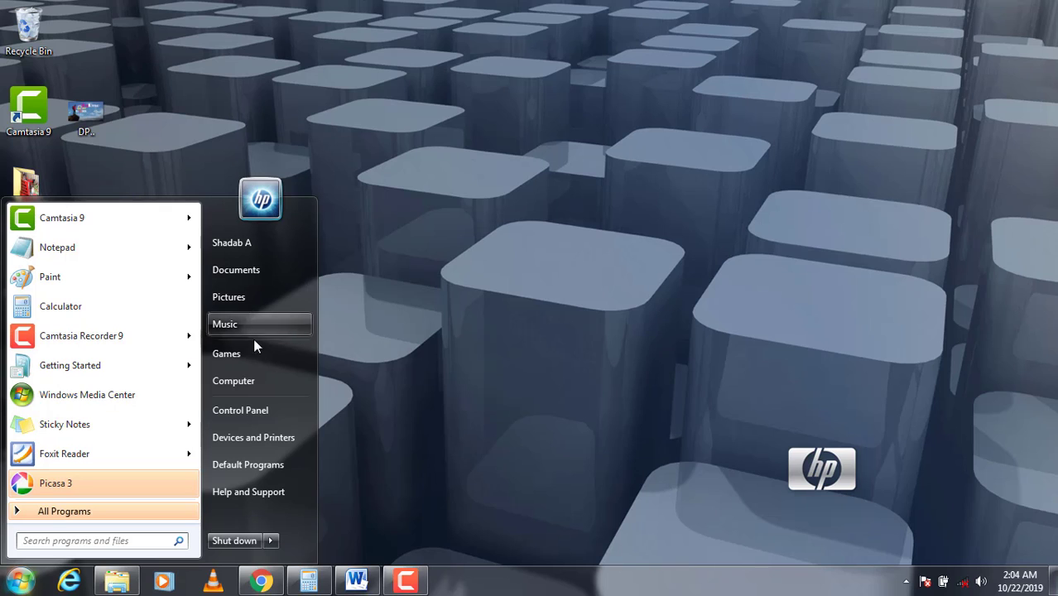
pyautogui.click(240, 382)
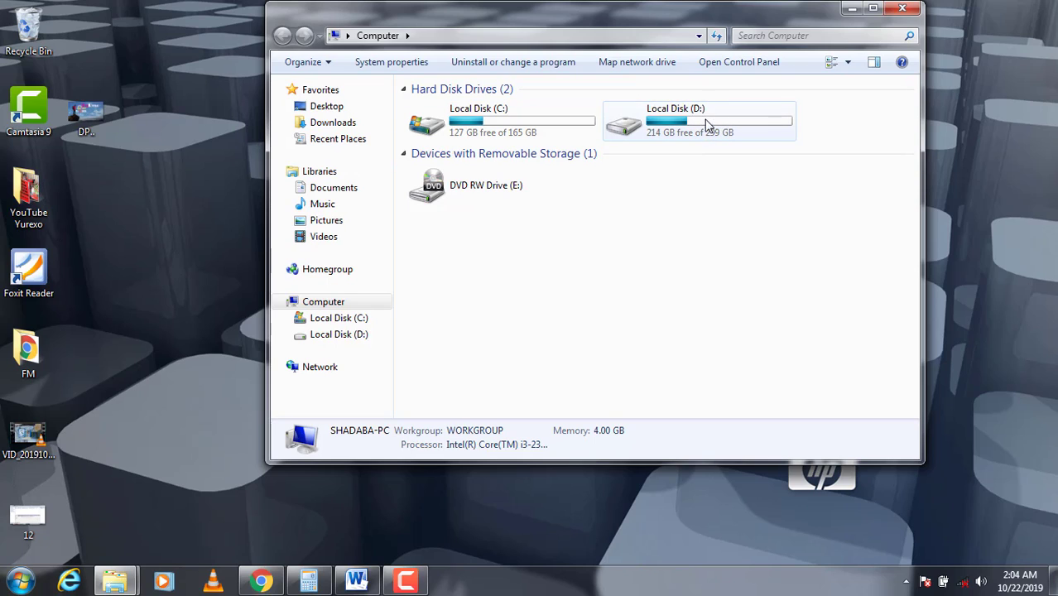
pyautogui.moveTo(711, 131)
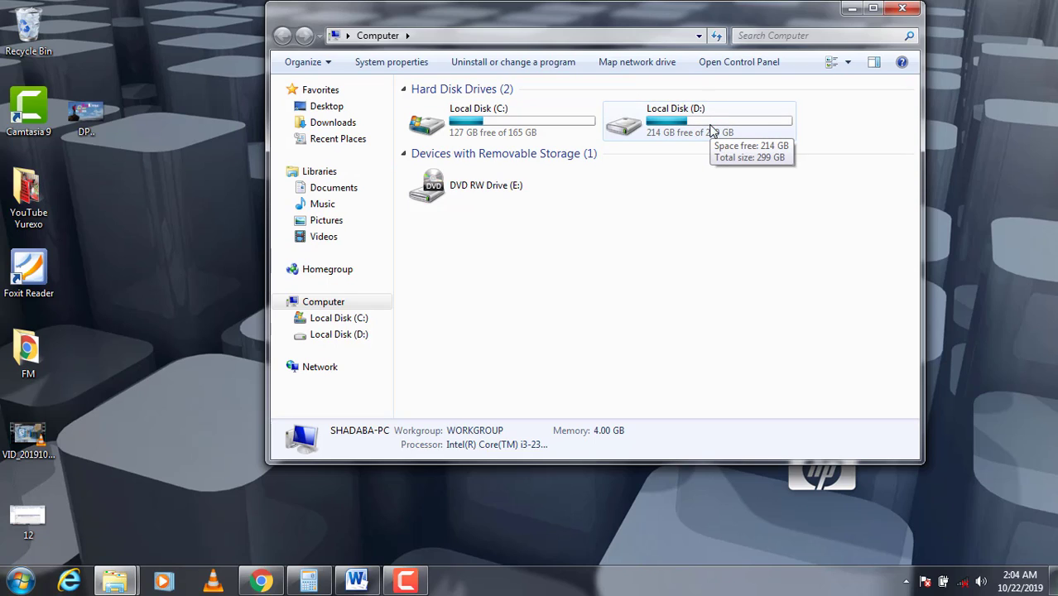
pyautogui.click(902, 8)
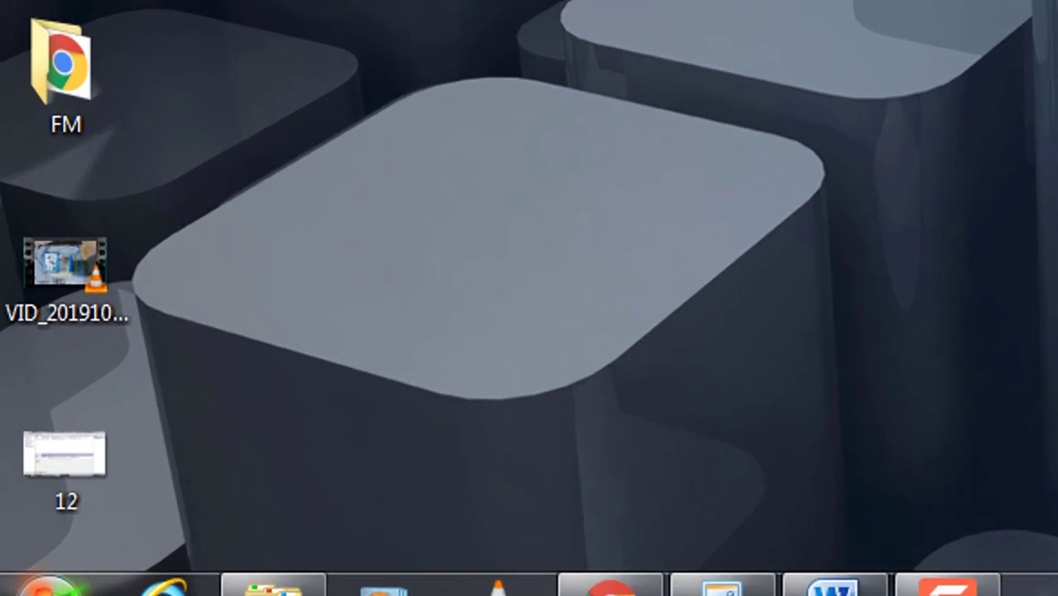
# Open Disk Management from the computer's management console and maximize the window.
pyautogui.click(20, 581)
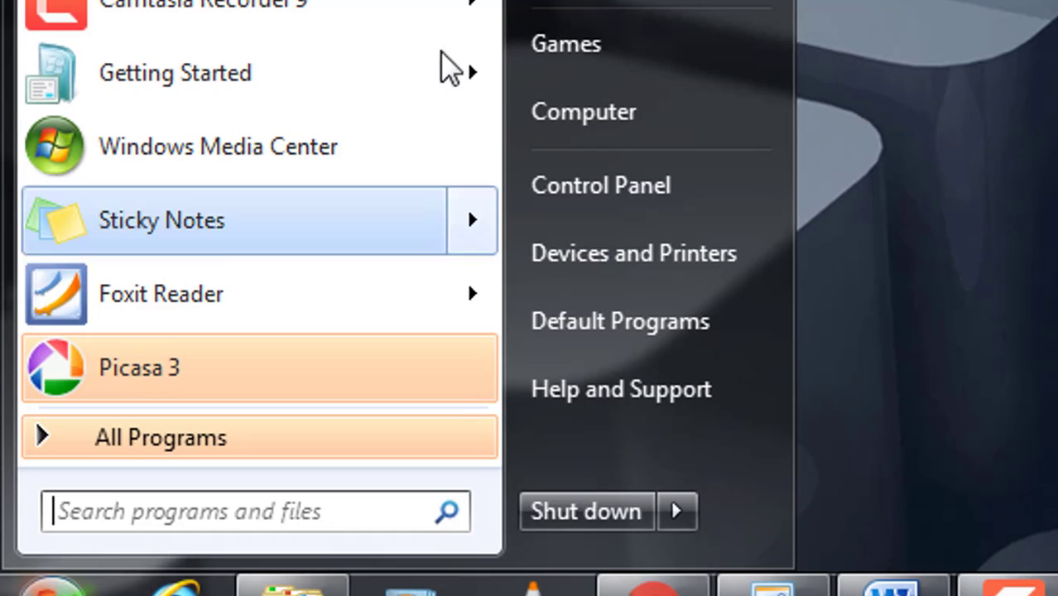
pyautogui.rightClick(613, 117)
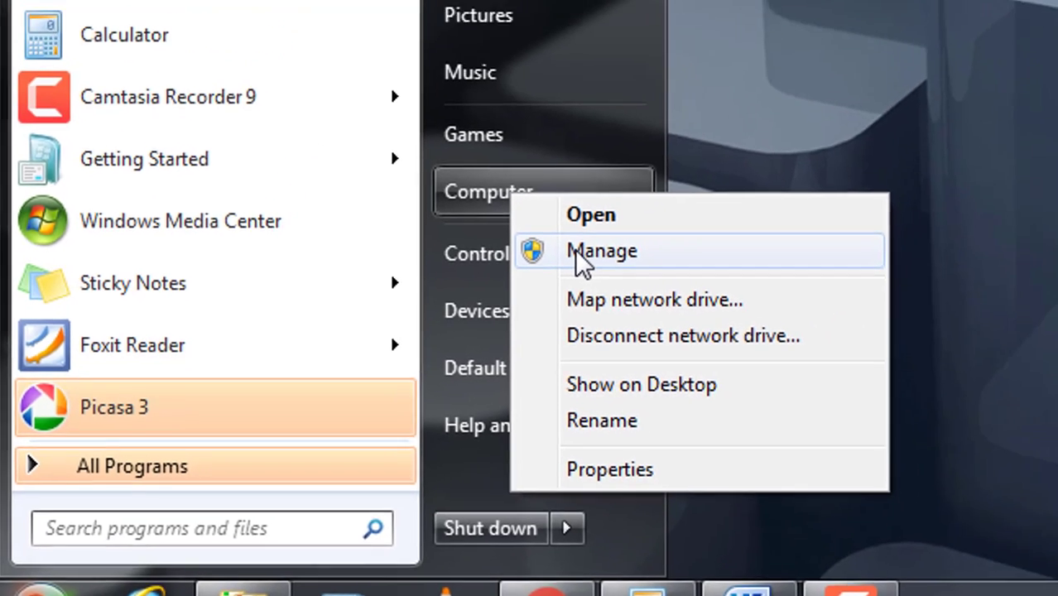
pyautogui.click(712, 183)
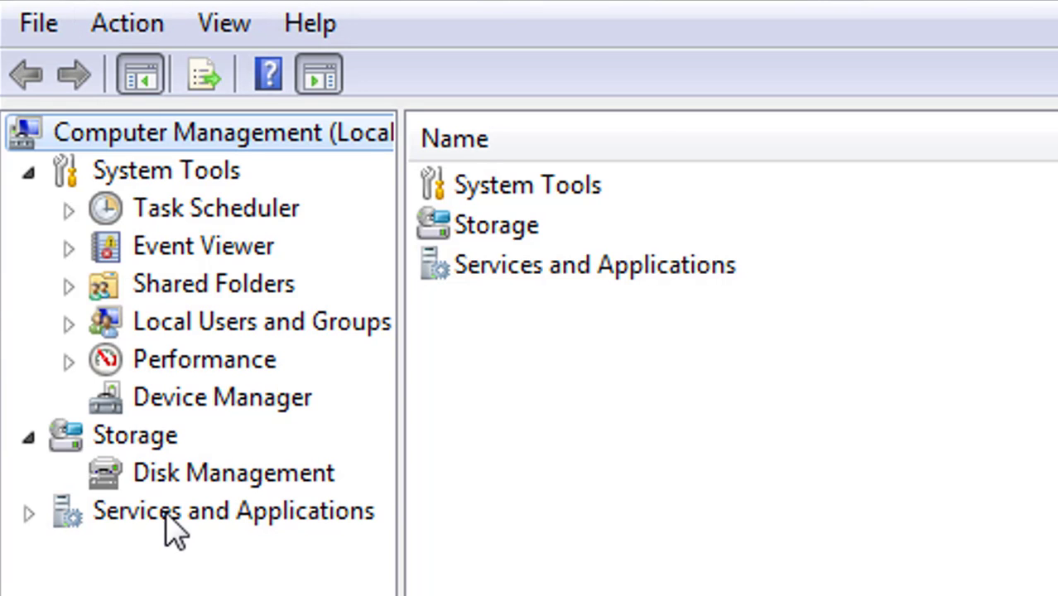
pyautogui.click(229, 487)
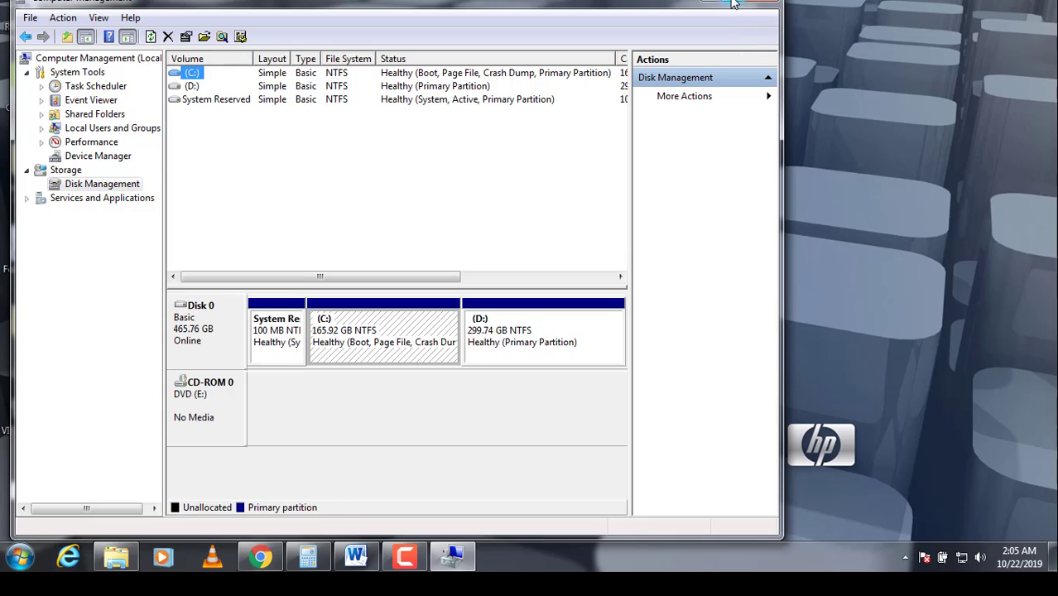
pyautogui.click(732, 4)
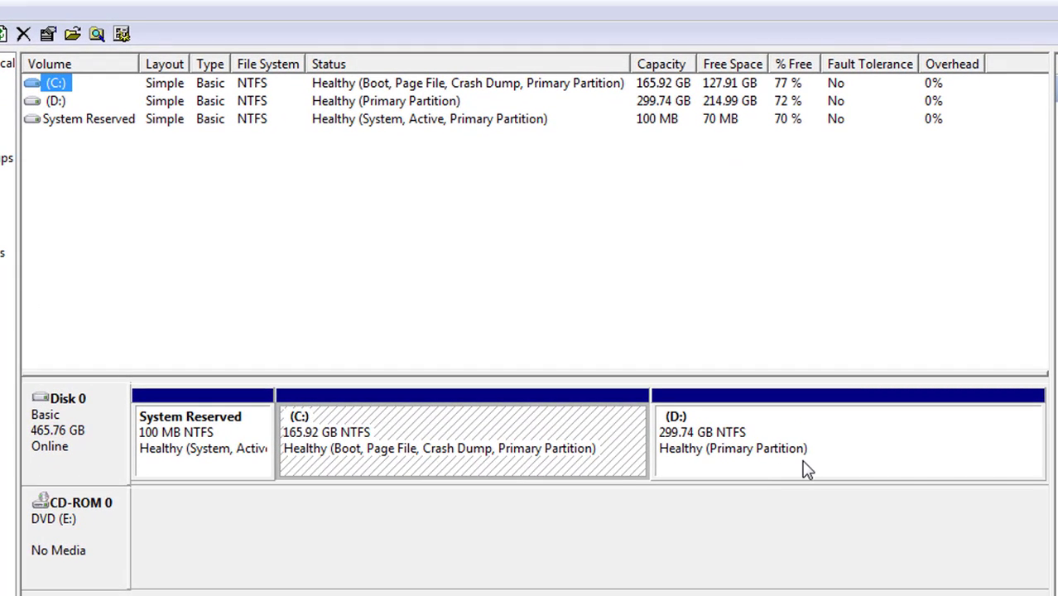
# Shrink the D: volume by 147418 MB to free up unallocated space on Disk 0.
pyautogui.click(807, 470)
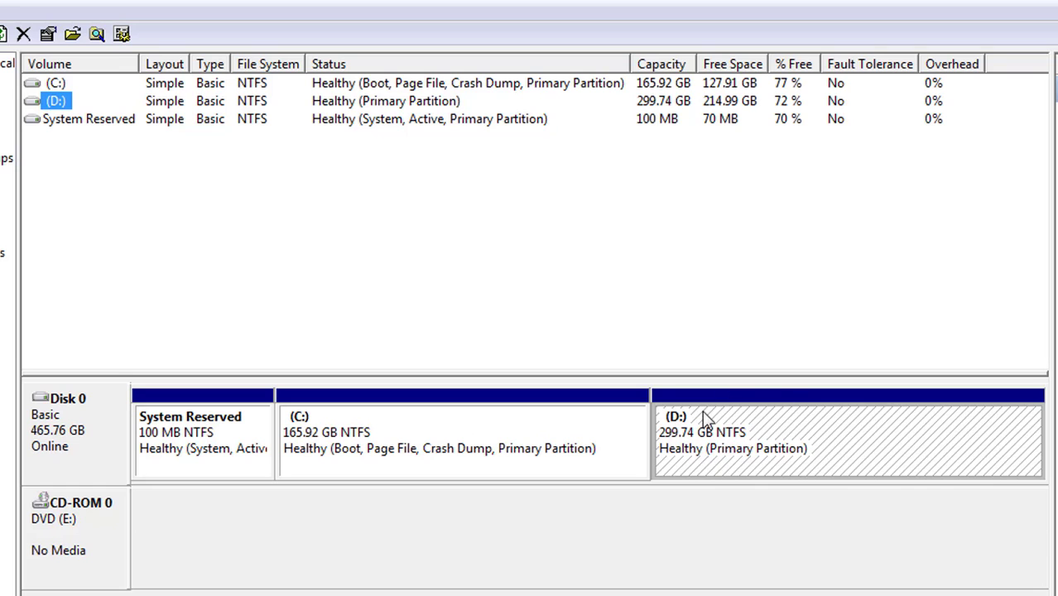
pyautogui.rightClick(54, 100)
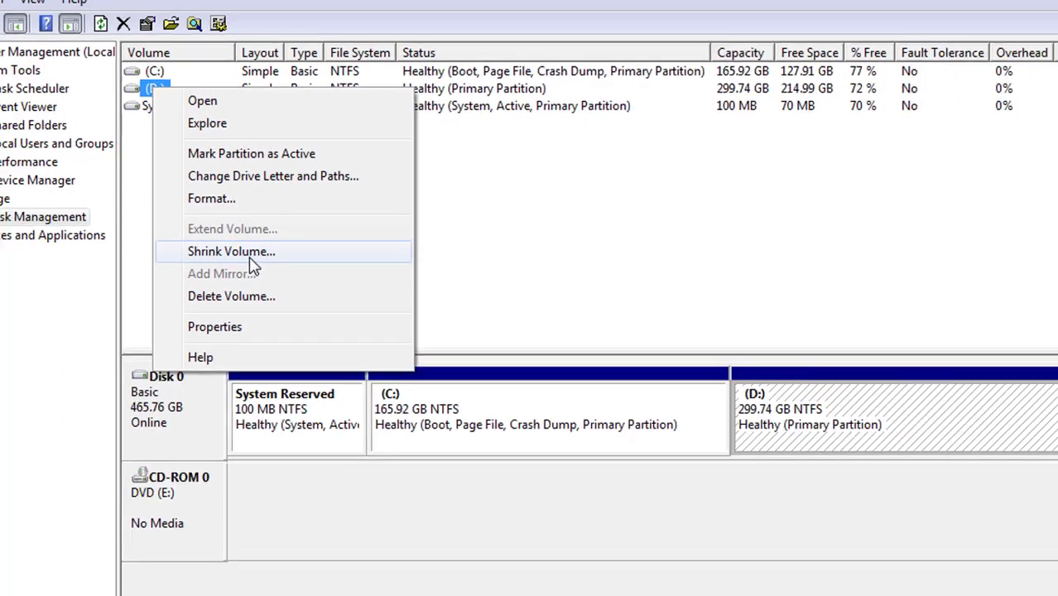
pyautogui.click(250, 371)
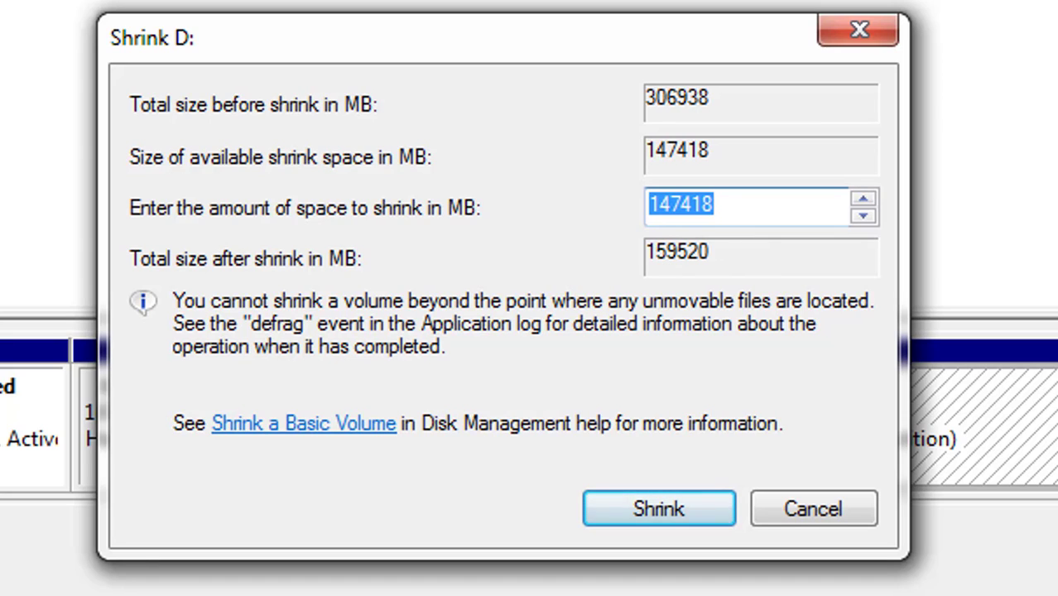
pyautogui.press('End')
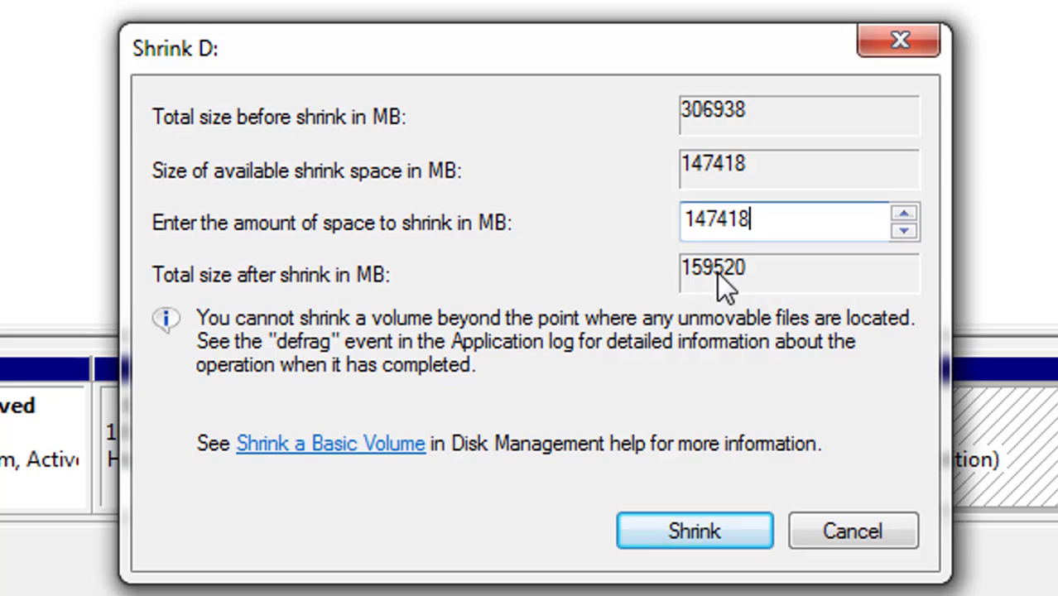
pyautogui.click(715, 529)
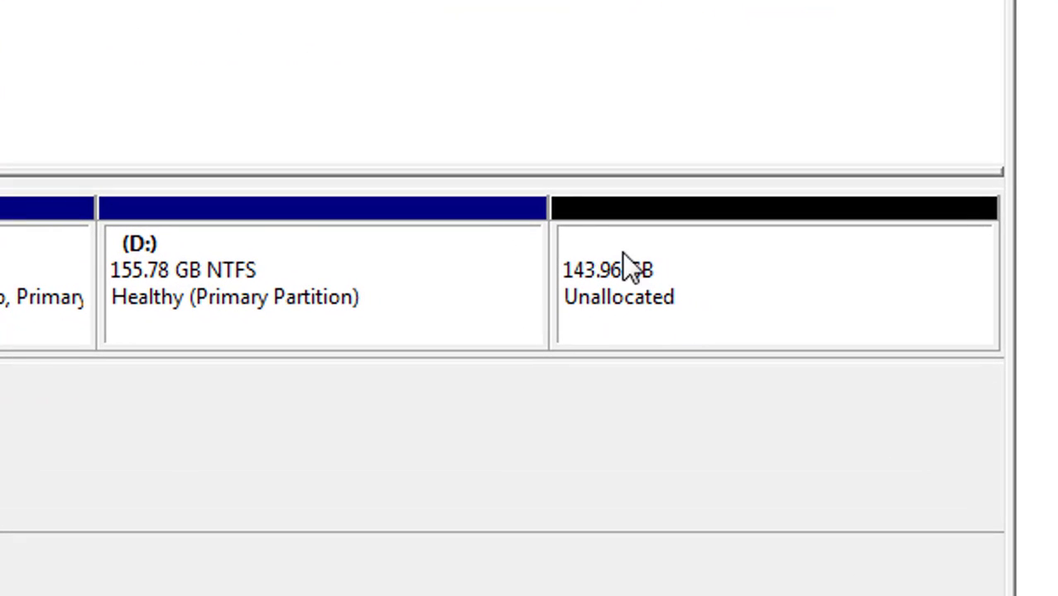
# Start a new simple volume in the unallocated space on Disk 0, using the full size of 147417 MB.
pyautogui.click(733, 276)
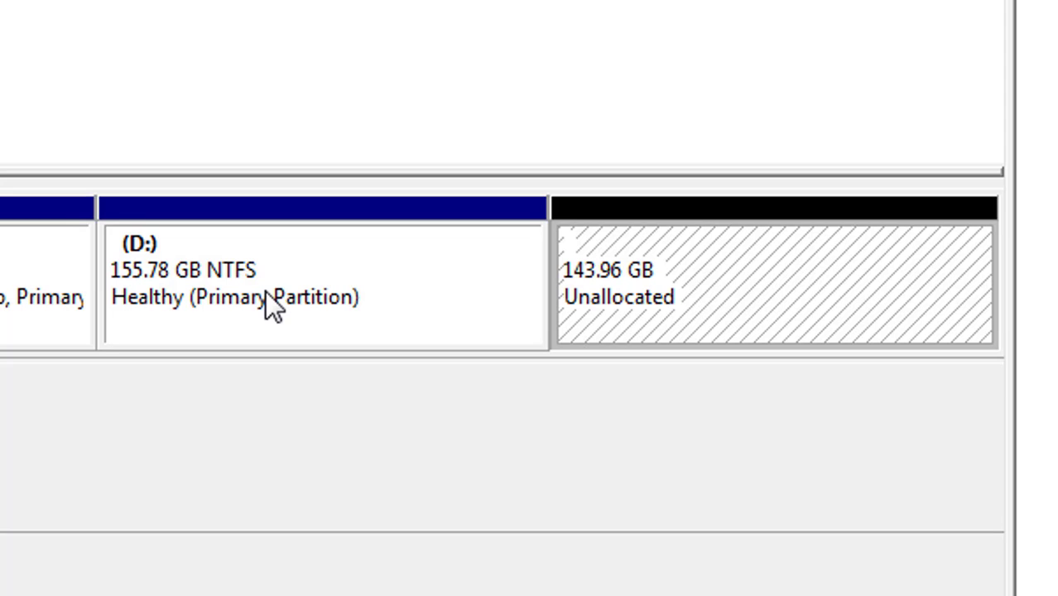
pyautogui.rightClick(650, 275)
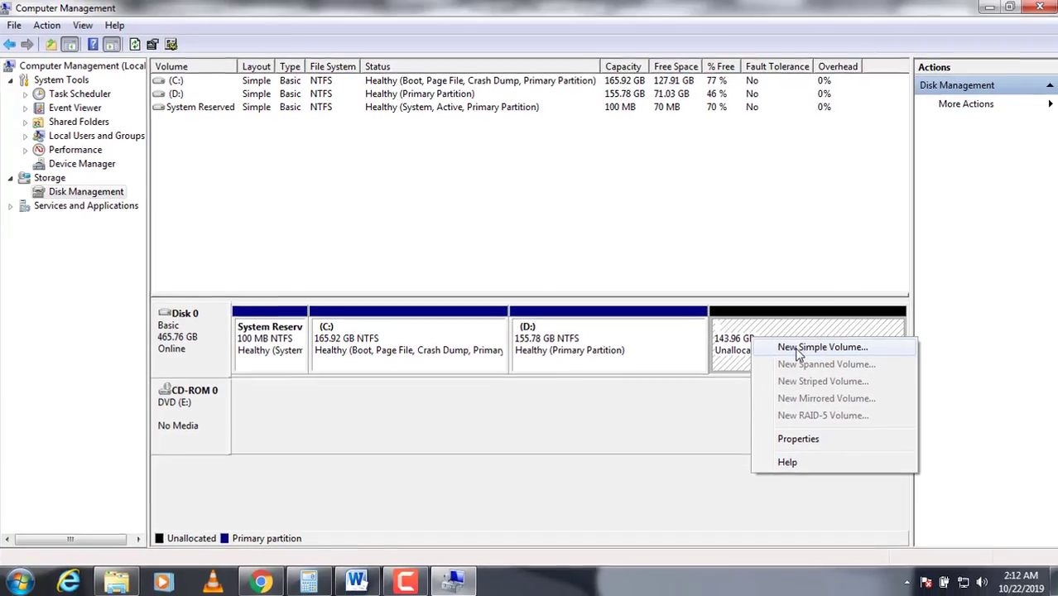
pyautogui.click(787, 335)
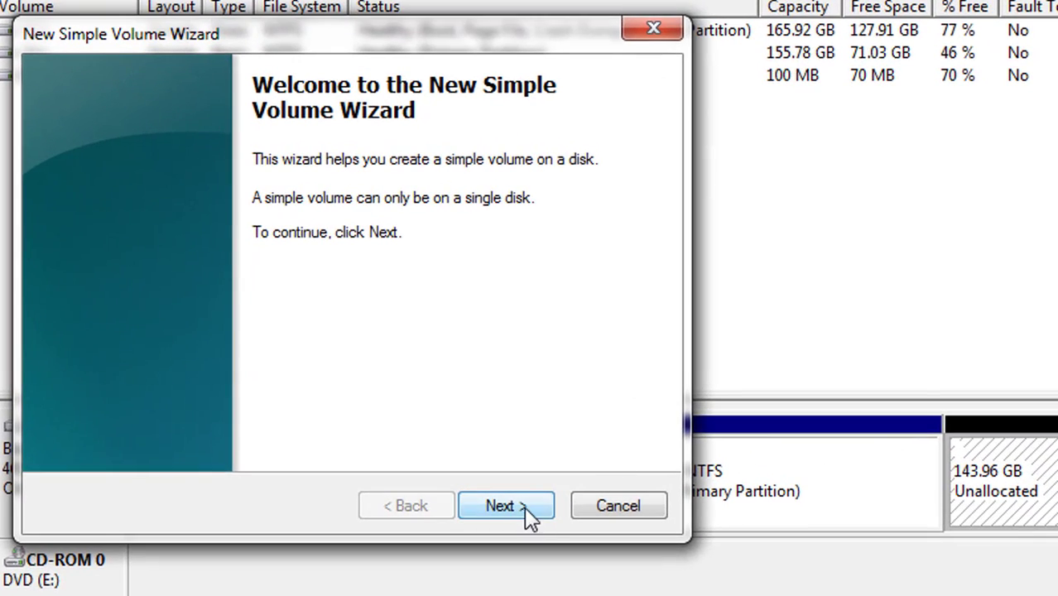
pyautogui.click(530, 513)
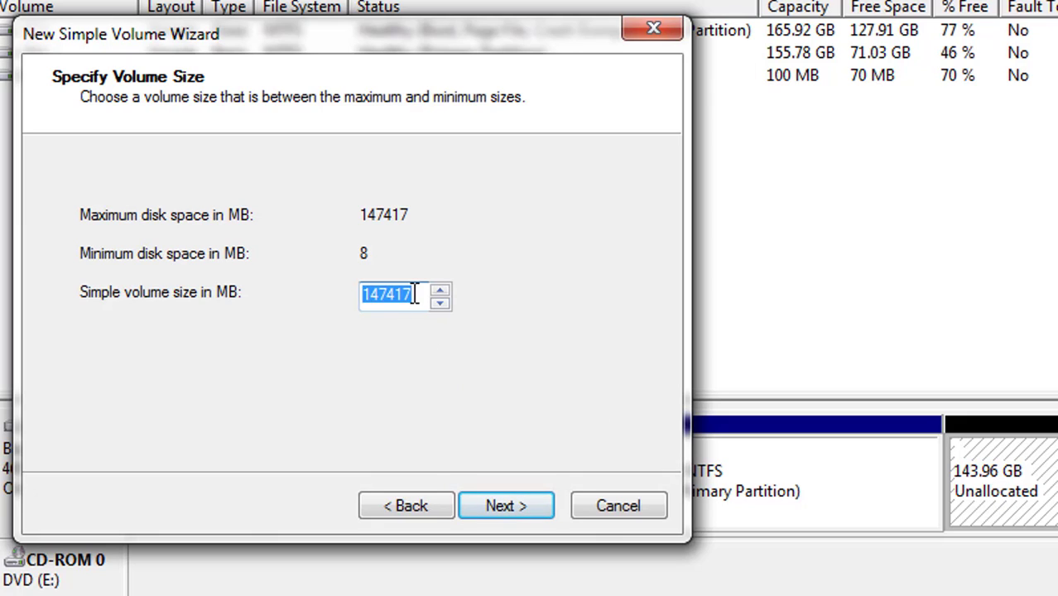
pyautogui.click(519, 512)
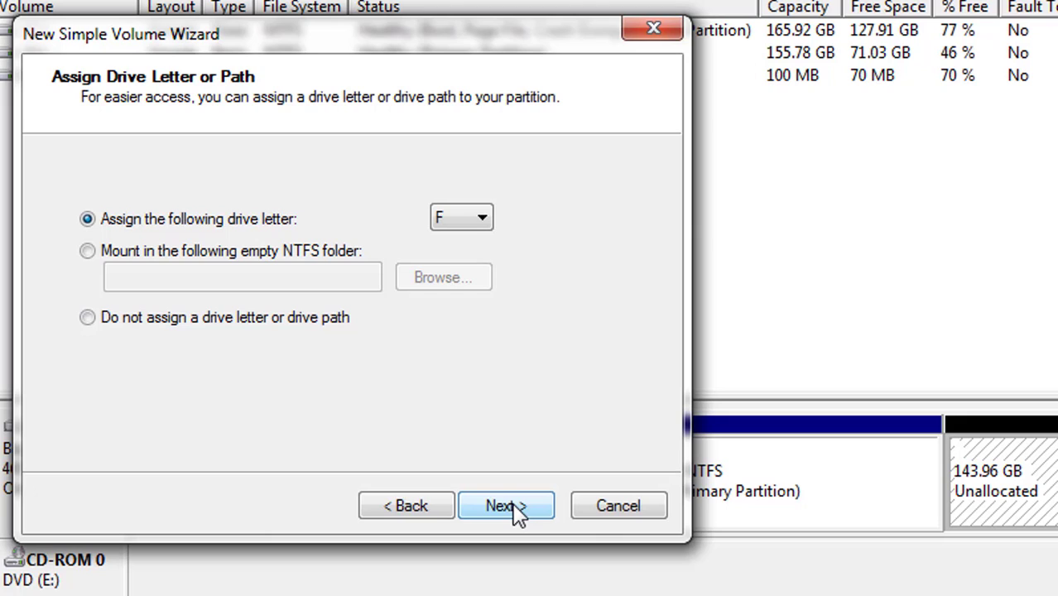
# Assign drive letter S and create the volume as NTFS with default allocation unit size, label New Volume and quick format.
pyautogui.click(479, 221)
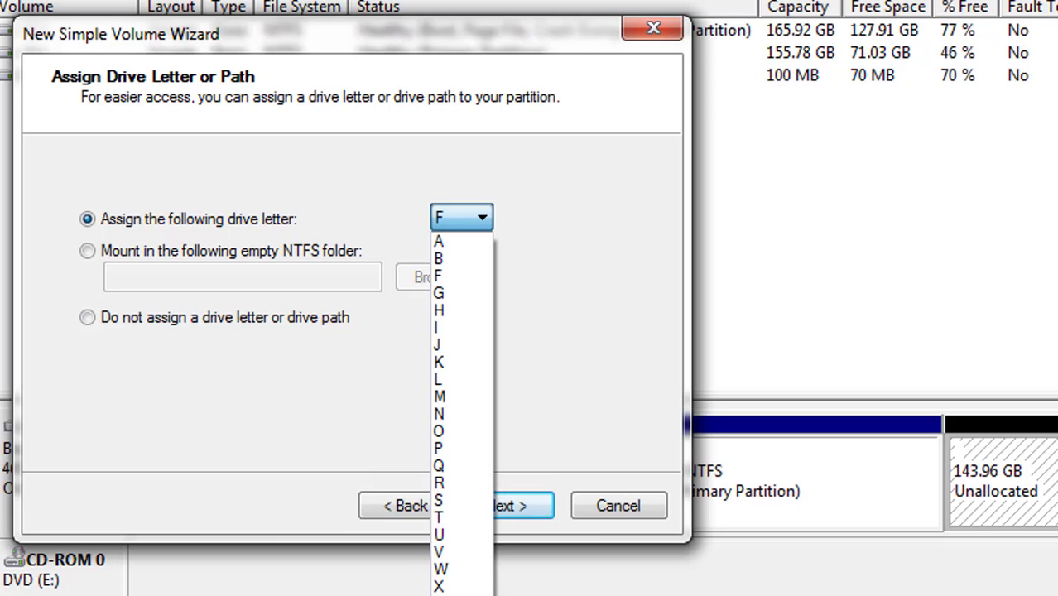
pyautogui.click(456, 501)
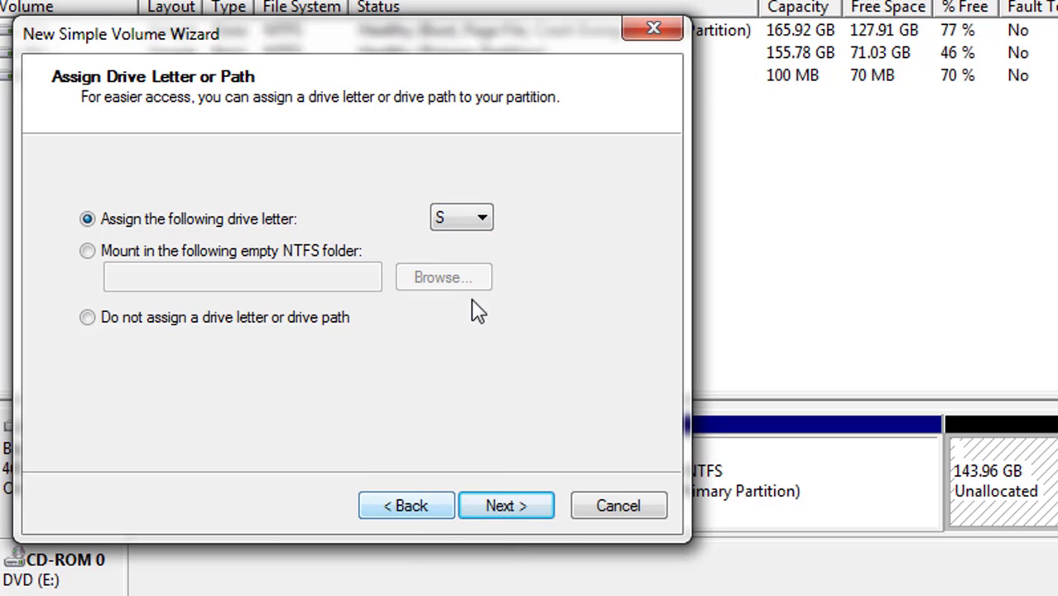
pyautogui.click(510, 505)
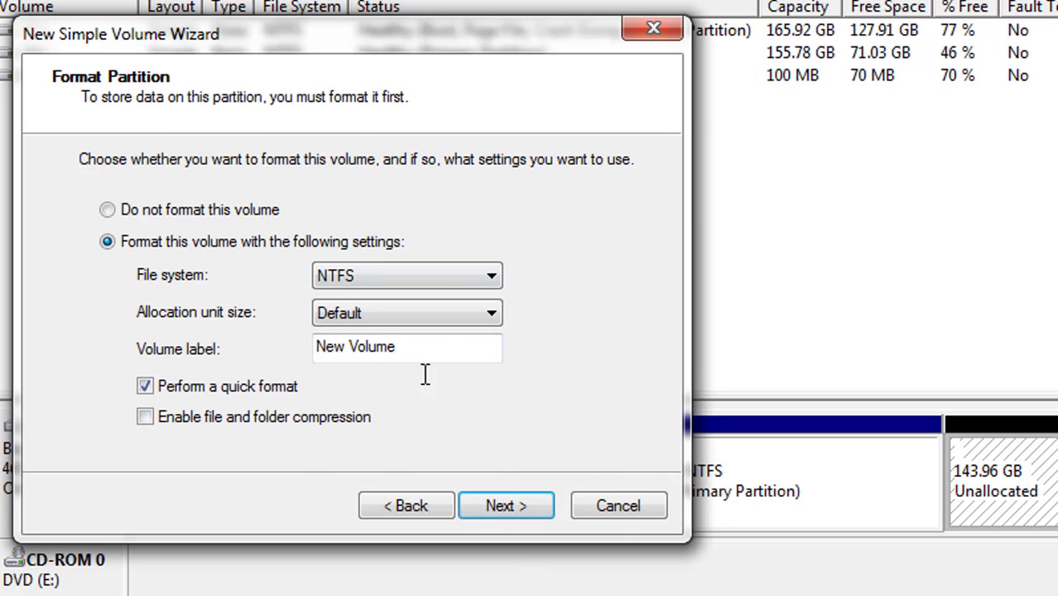
pyautogui.click(503, 507)
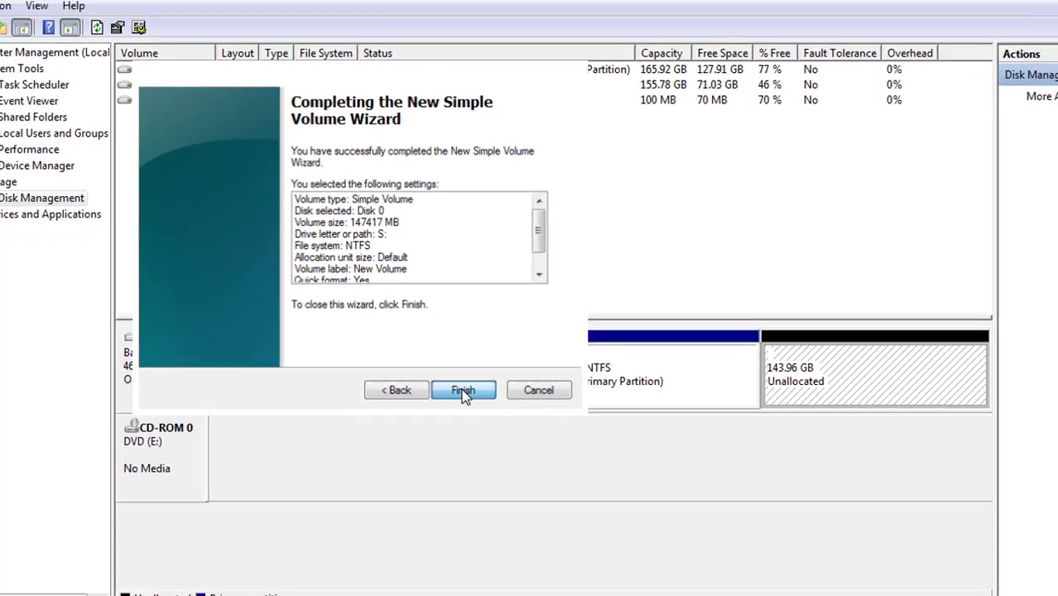
pyautogui.click(502, 497)
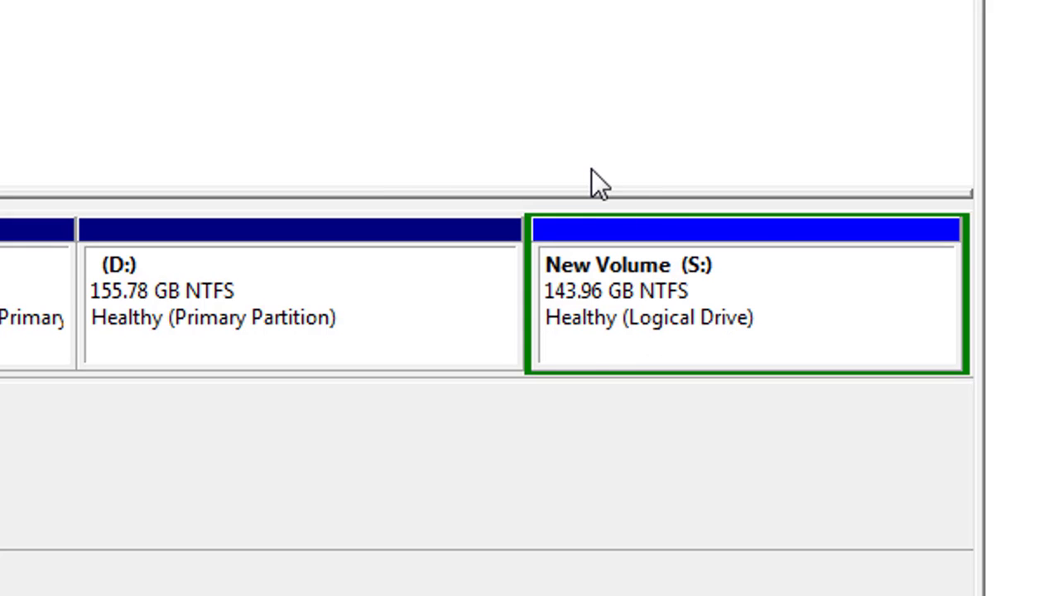
# Open the new S: volume from its AutoPlay window to view its files.
pyautogui.moveTo(126, 581)
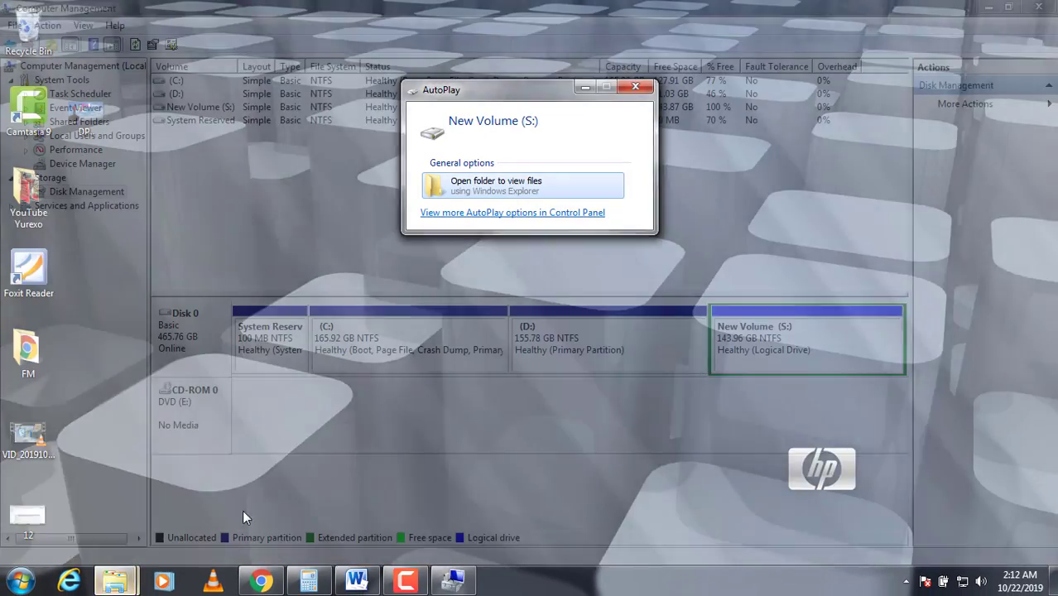
pyautogui.click(242, 509)
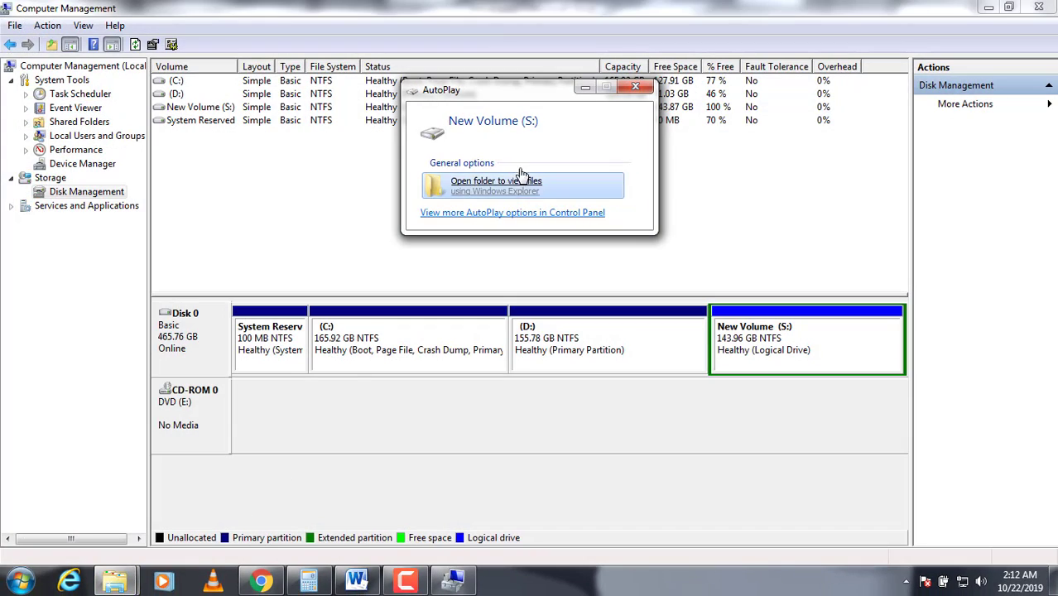
pyautogui.click(475, 192)
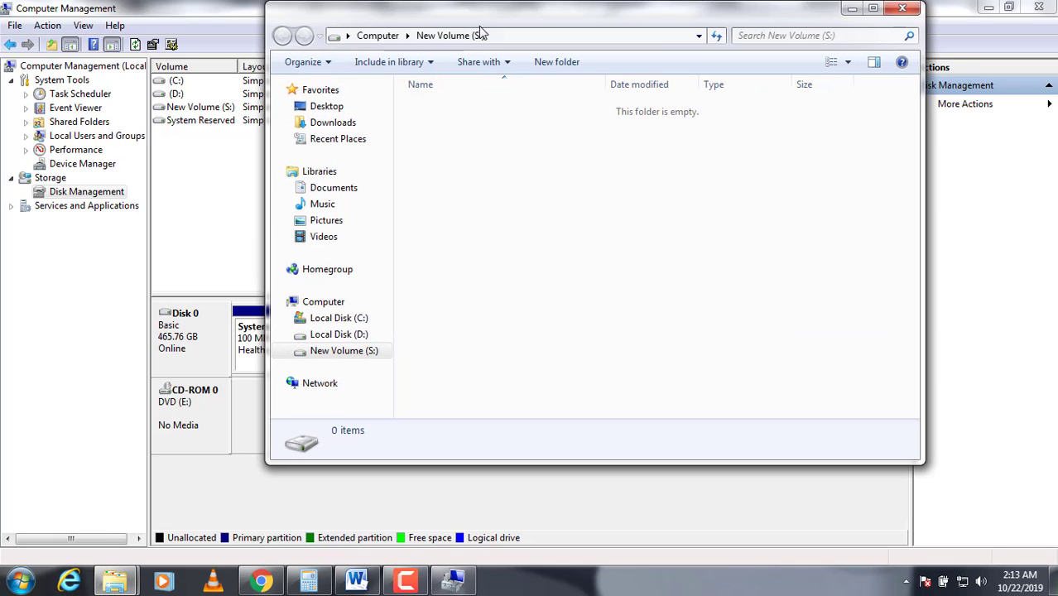
# Compare the sizes of Local Disk (D:) and New Volume (S:) in the Computer drive list and in Disk Management.
pyautogui.click(323, 303)
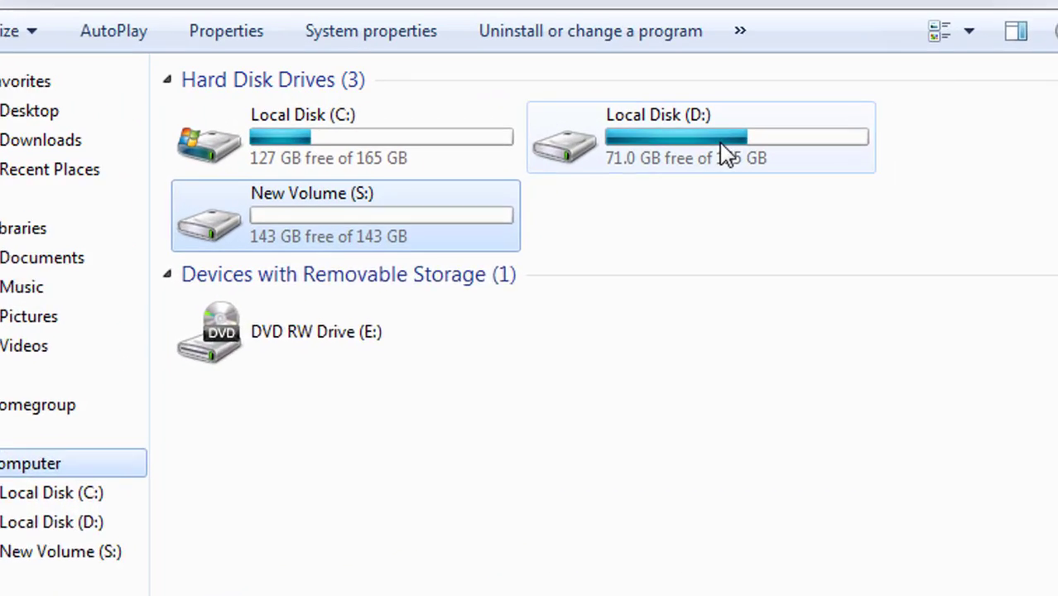
pyautogui.click(724, 154)
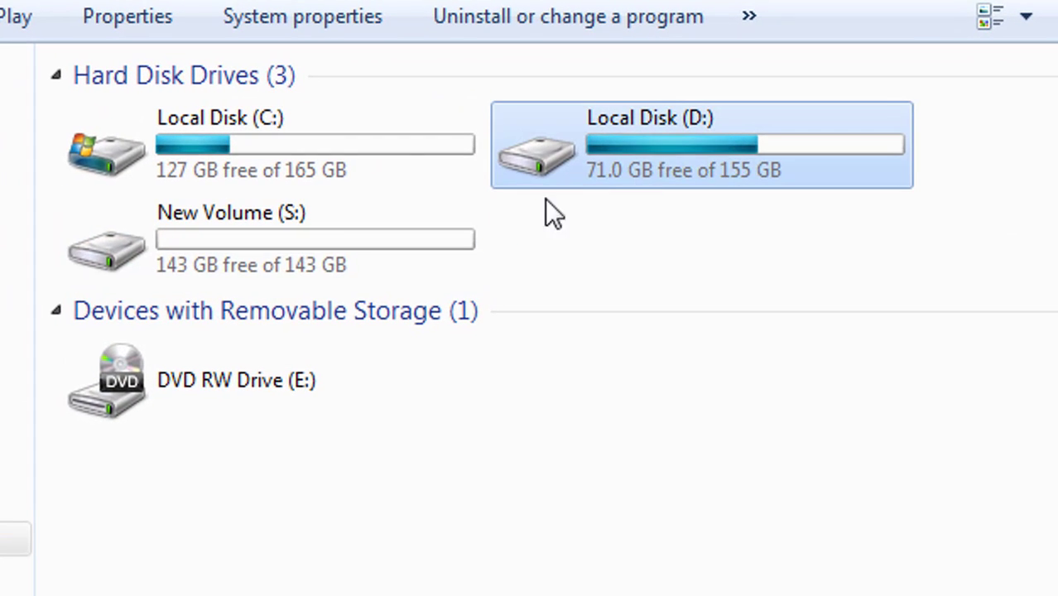
pyautogui.click(426, 240)
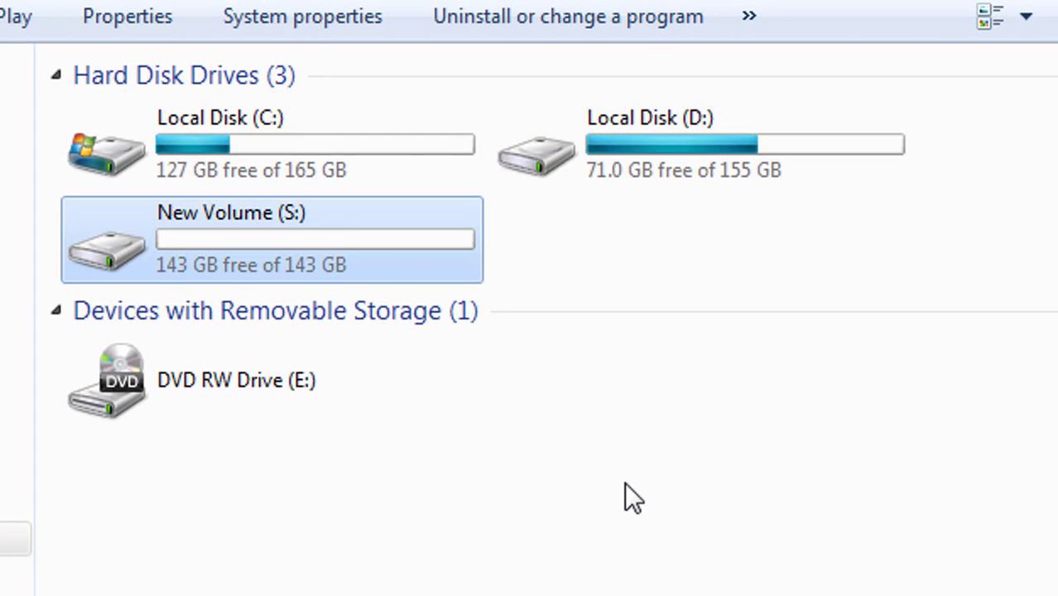
pyautogui.click(624, 483)
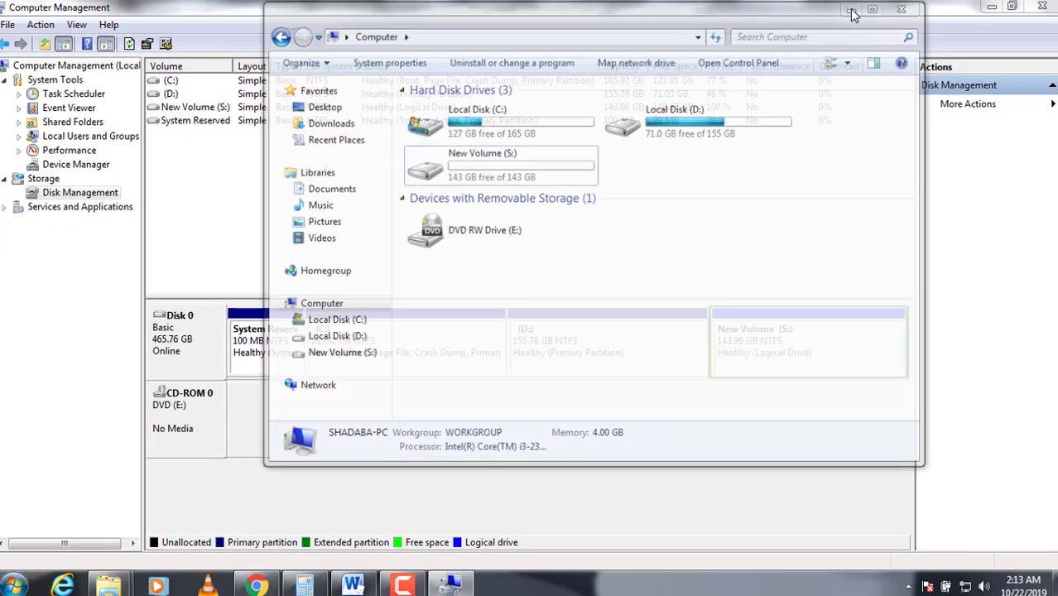
pyautogui.click(904, 15)
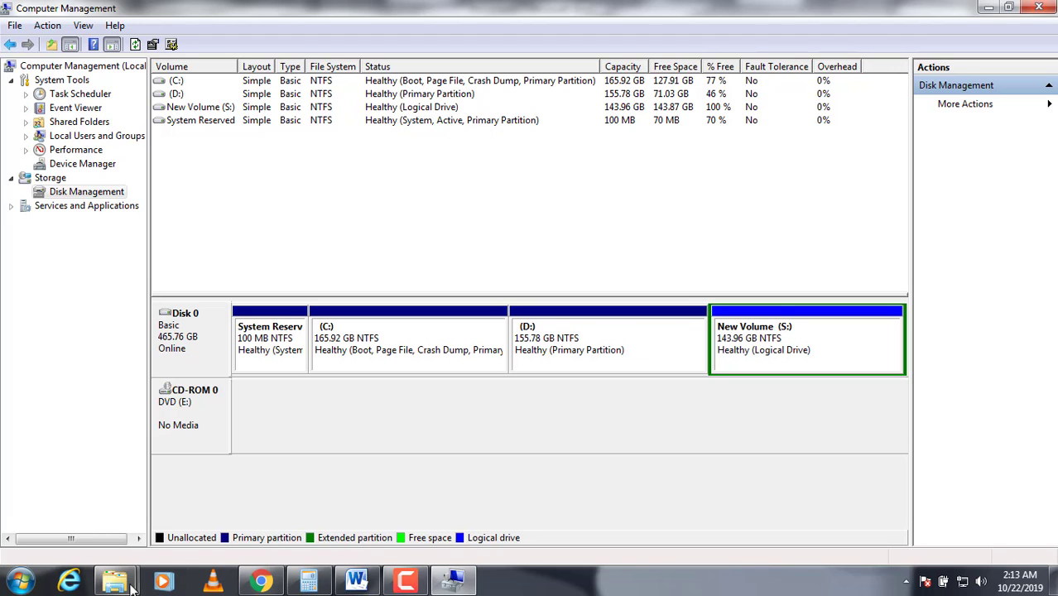
pyautogui.moveTo(114, 581)
pyautogui.click(280, 505)
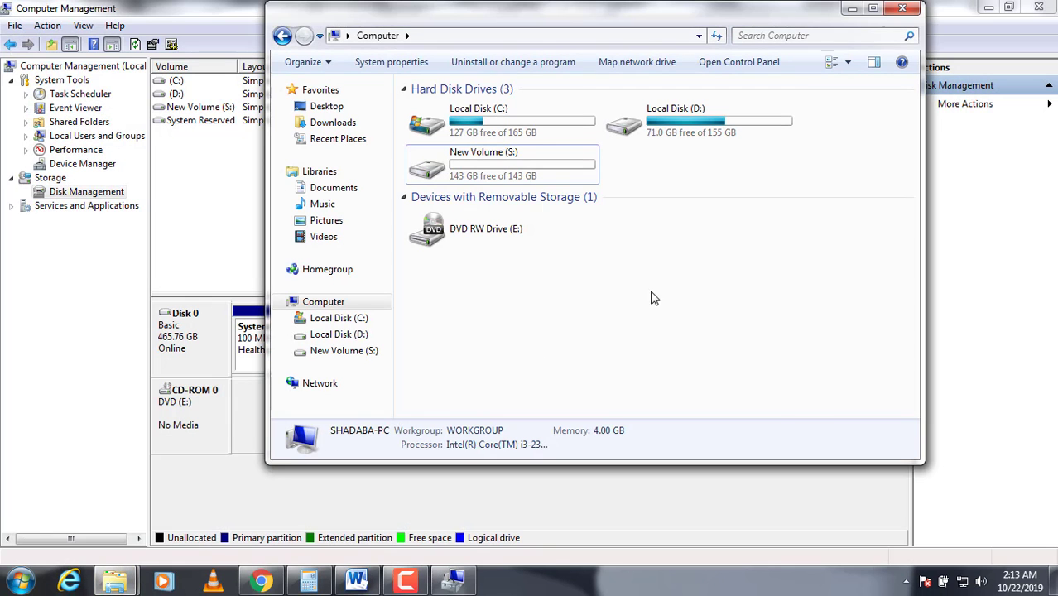